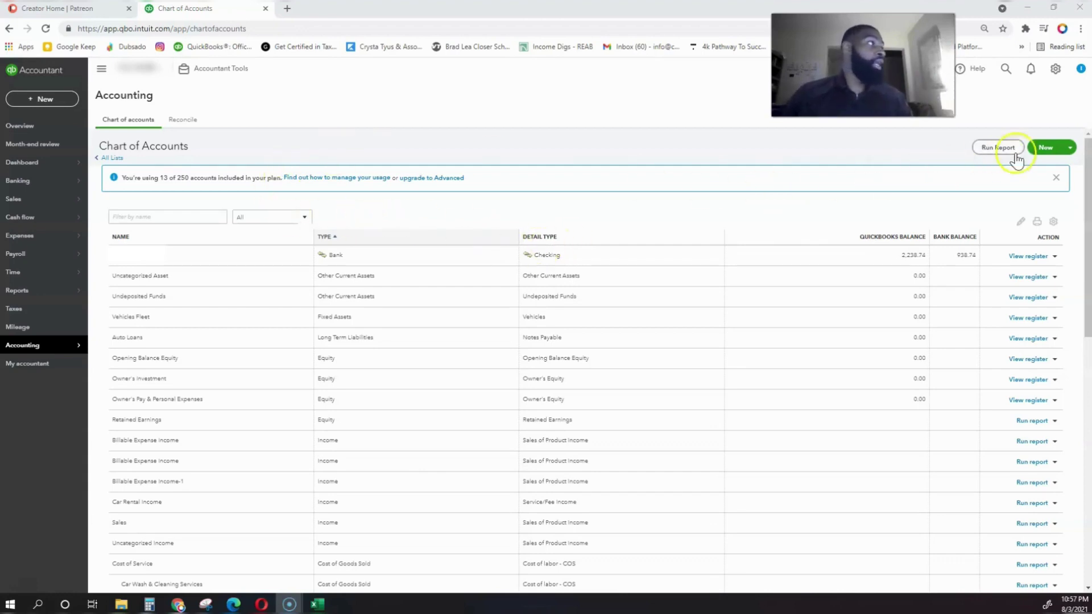
Snap the browser to the left half and start a new account from the Chart of Accounts.
key("super+Left")
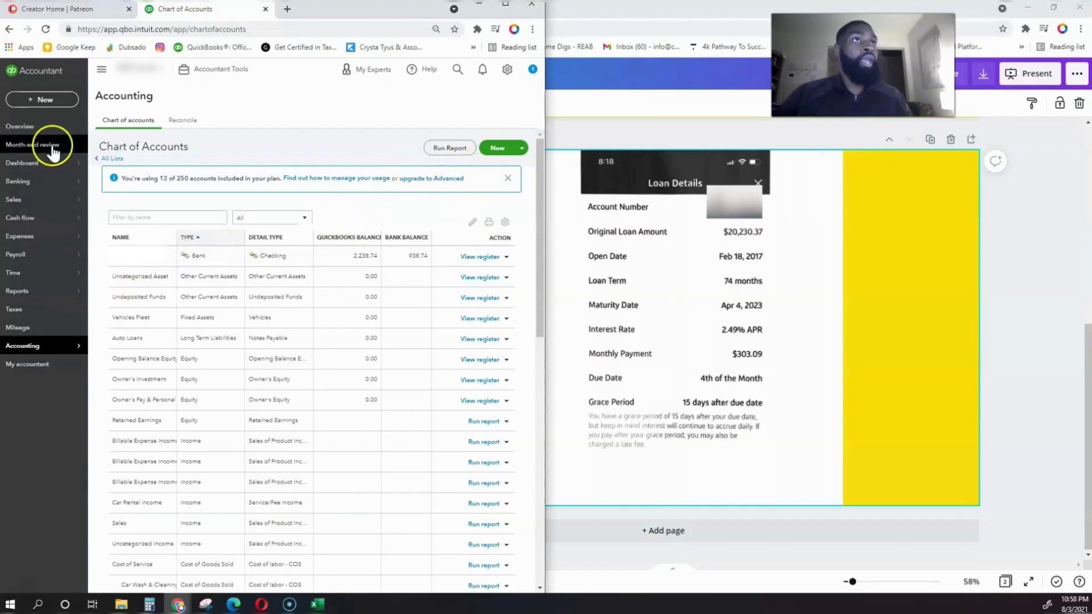
mouse_move(32, 347)
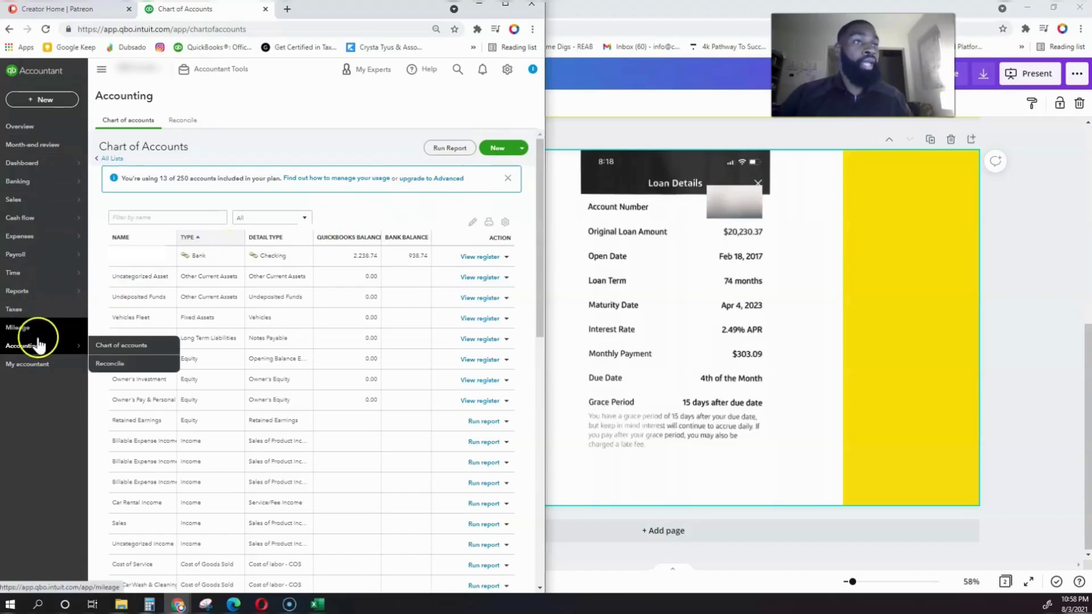
left_click(102, 346)
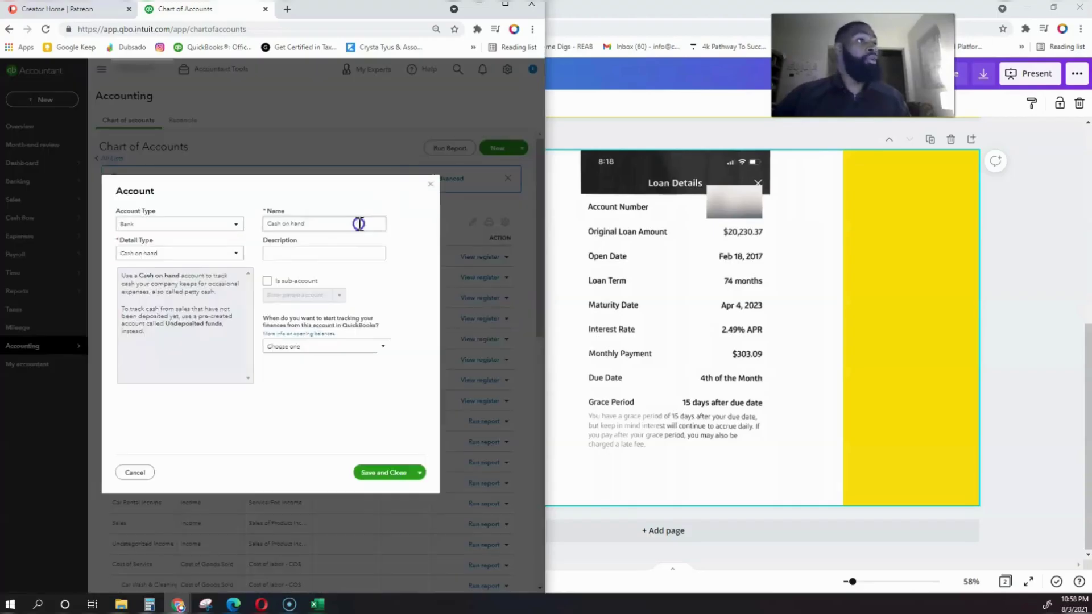
Set the account type to Long Term Liabilities with Notes Payable as detail type.
left_click(208, 224)
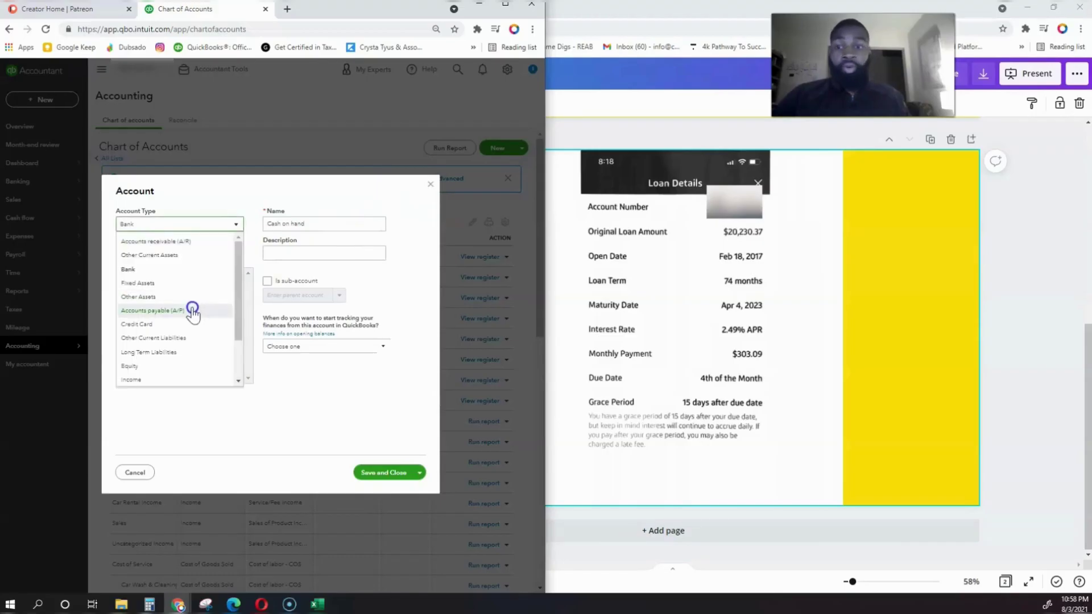
key("Down")
key("Down")
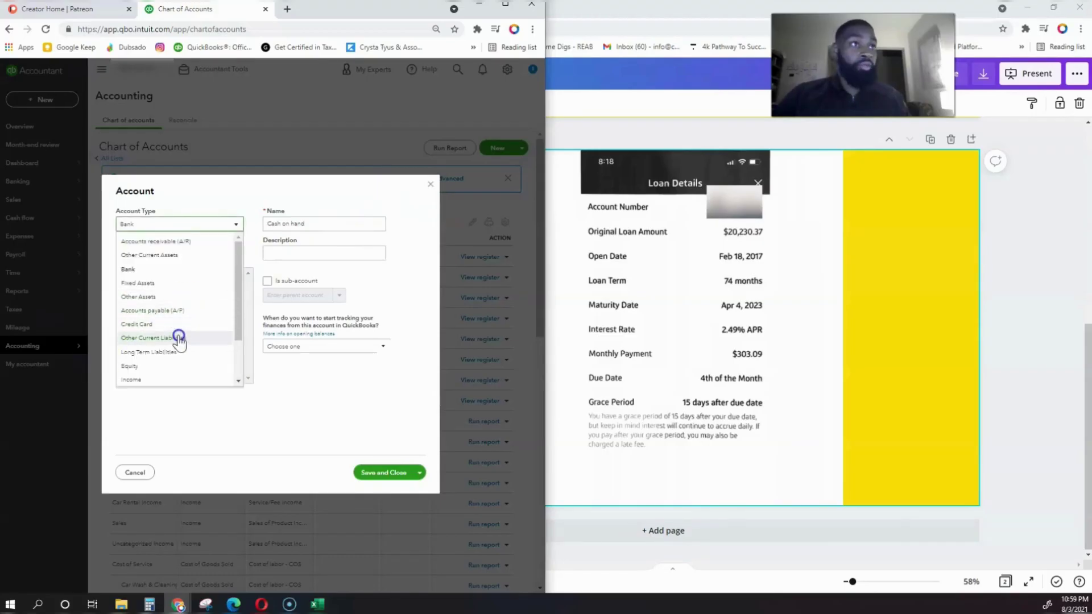
scroll(175, 334, "down", 2)
left_click(189, 300)
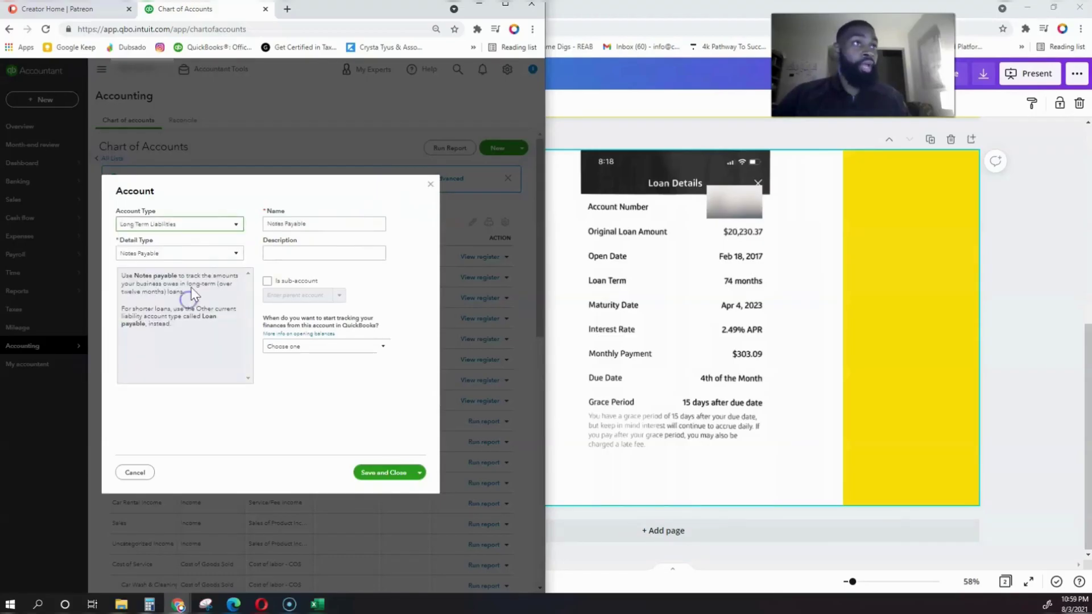
left_click(200, 253)
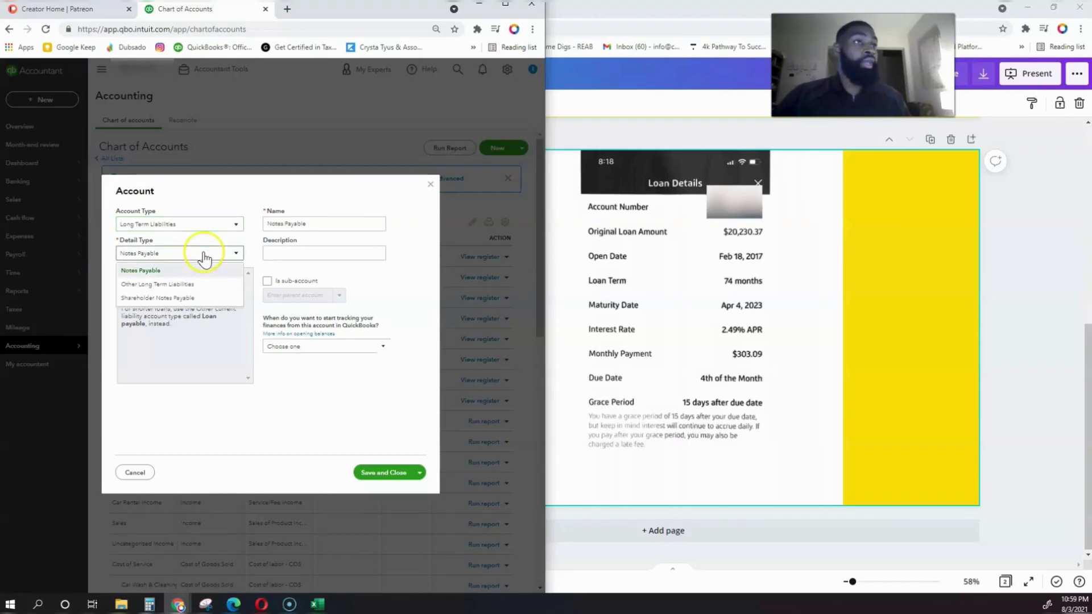
left_click(169, 276)
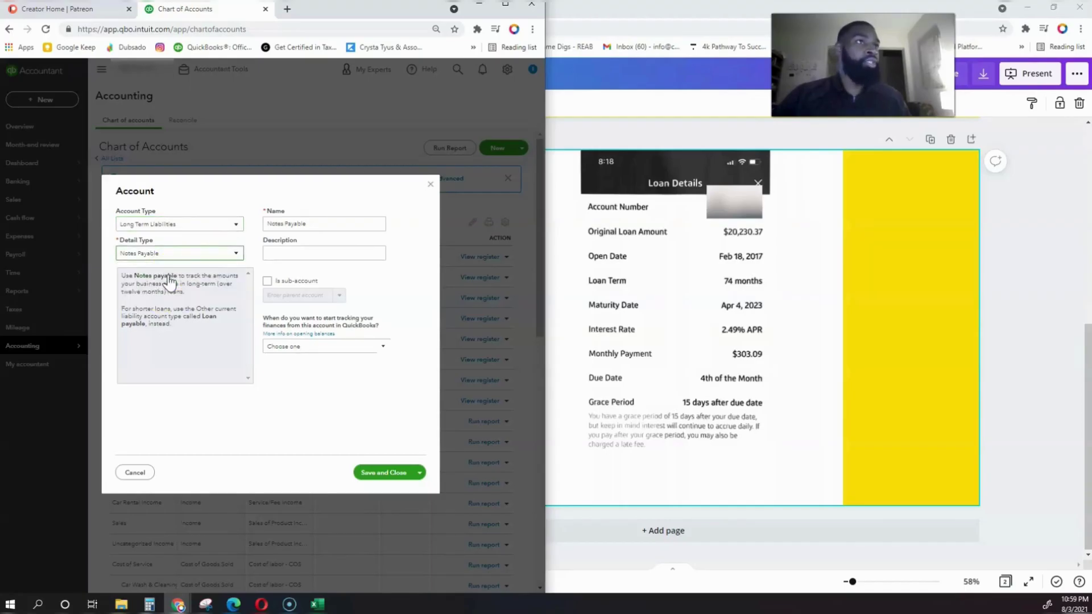
Name the account 'Wells Fargo - Auto Loan'.
triple_click(305, 224)
type("W")
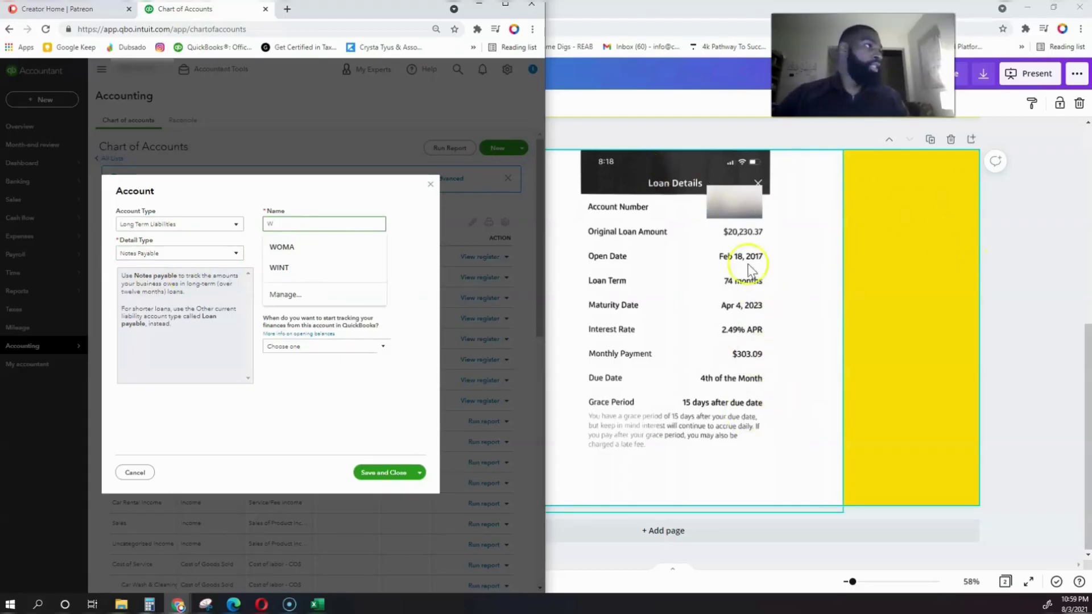
left_click(246, 227)
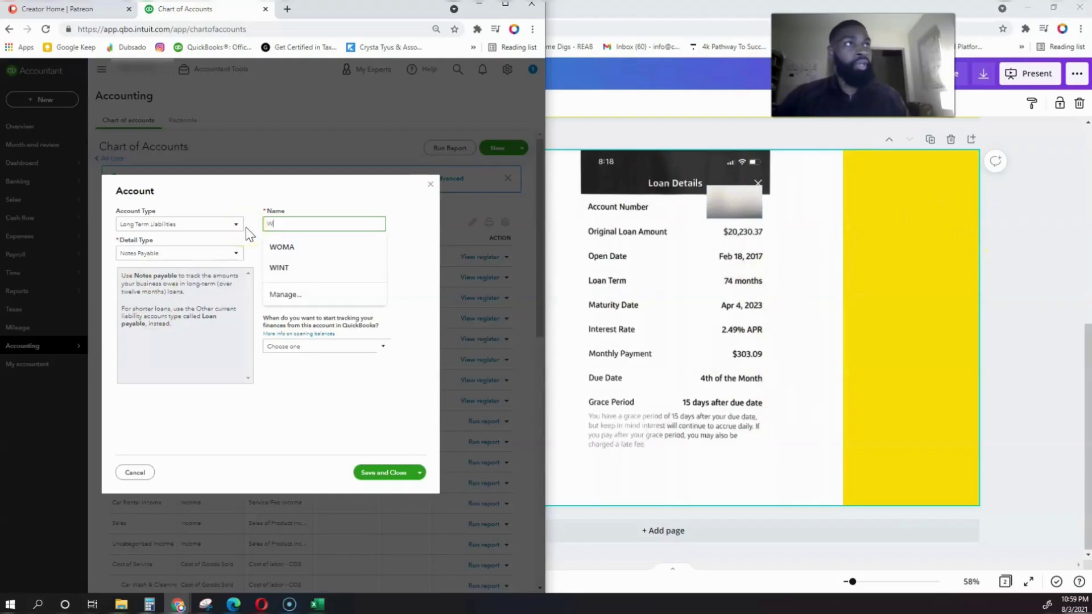
type("ells Farg")
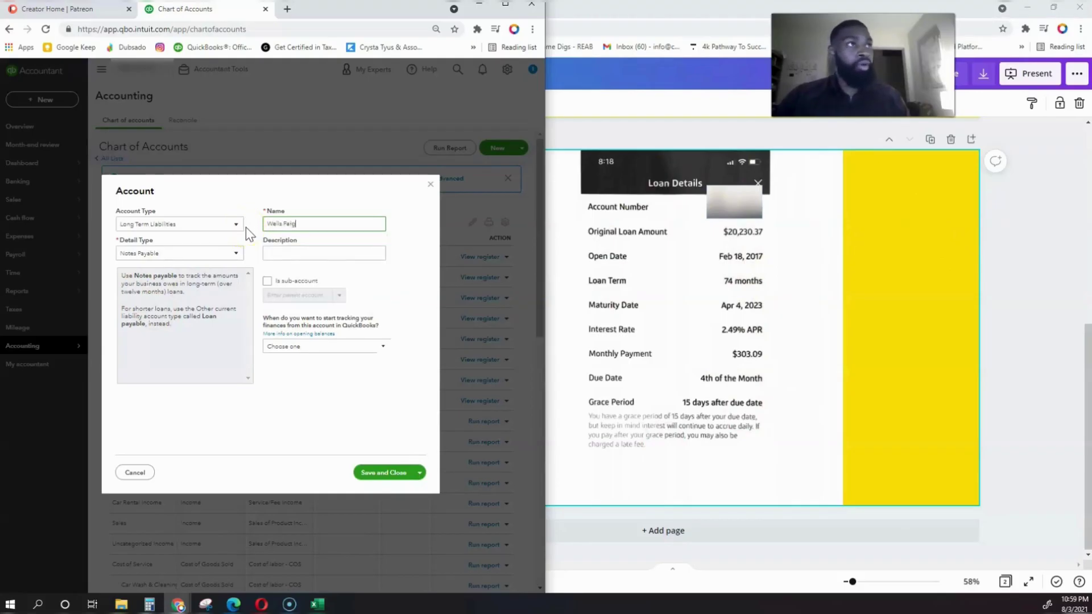
type("o - Auto Loa")
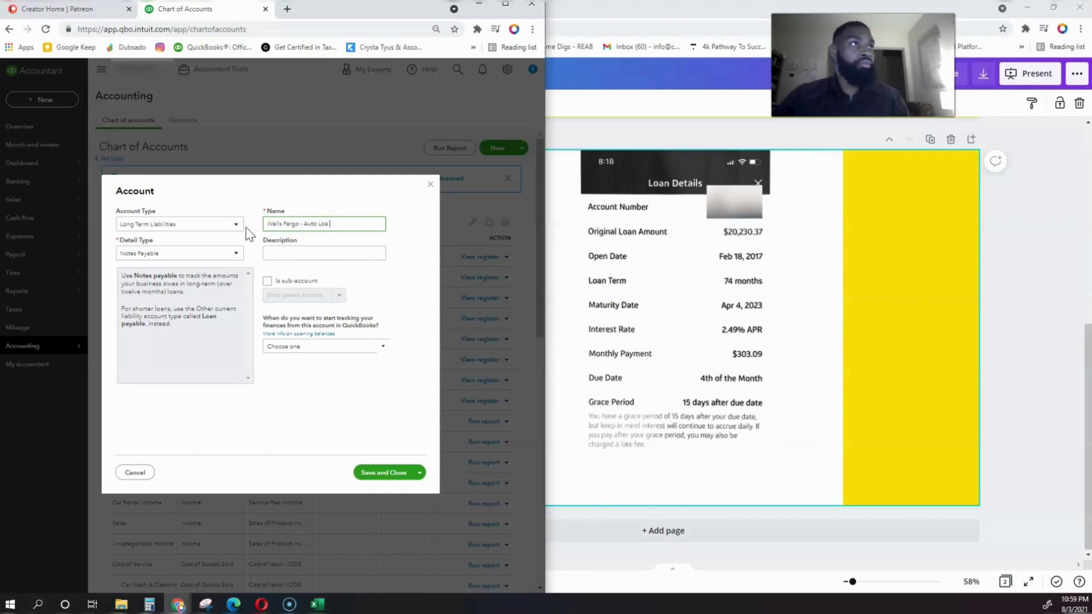
type("n")
left_click(252, 224)
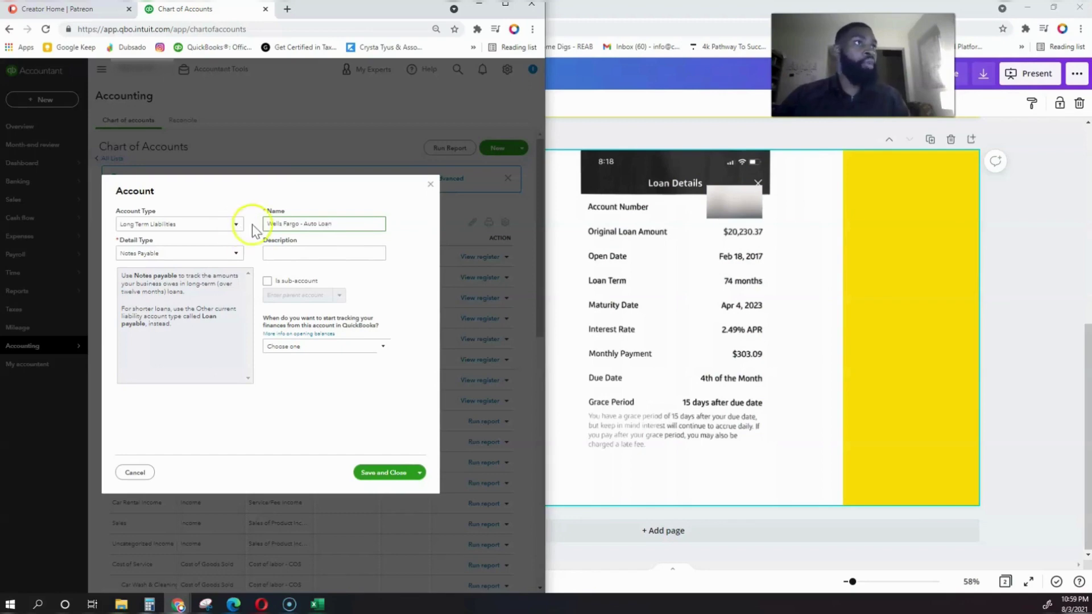
Prefix the name with '1#' and add the description 'Wells fargo auto loan'.
left_click(269, 222)
type("1#")
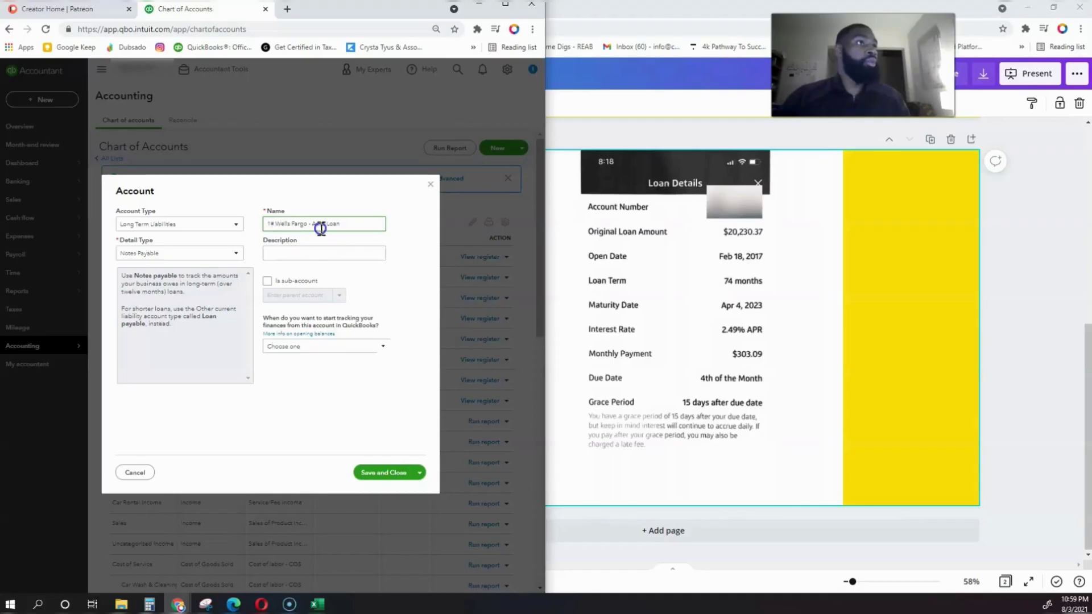
left_click(326, 254)
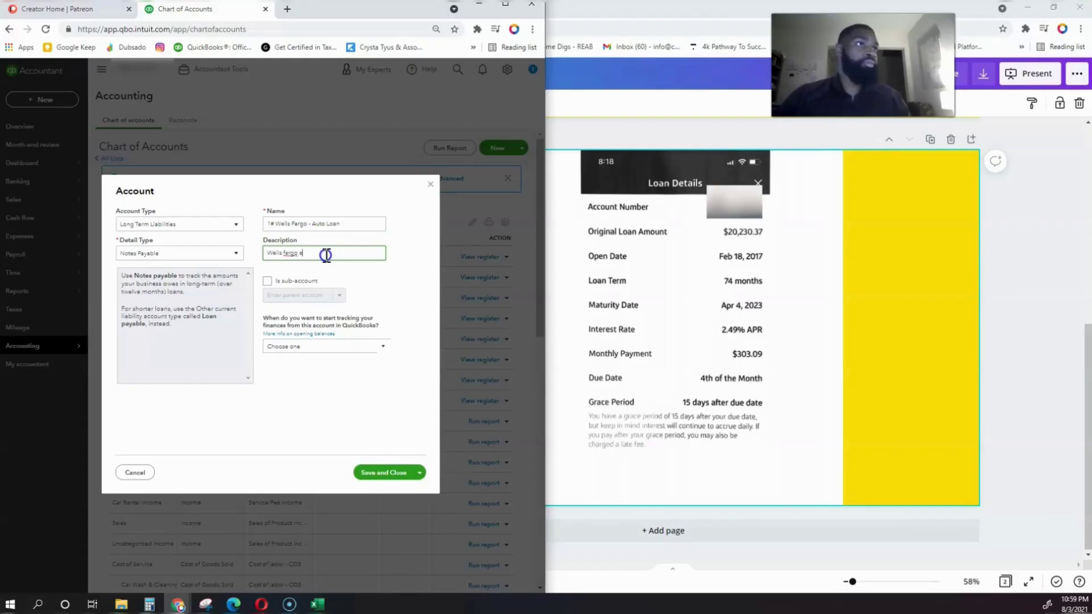
type("Wells fargo auto loan")
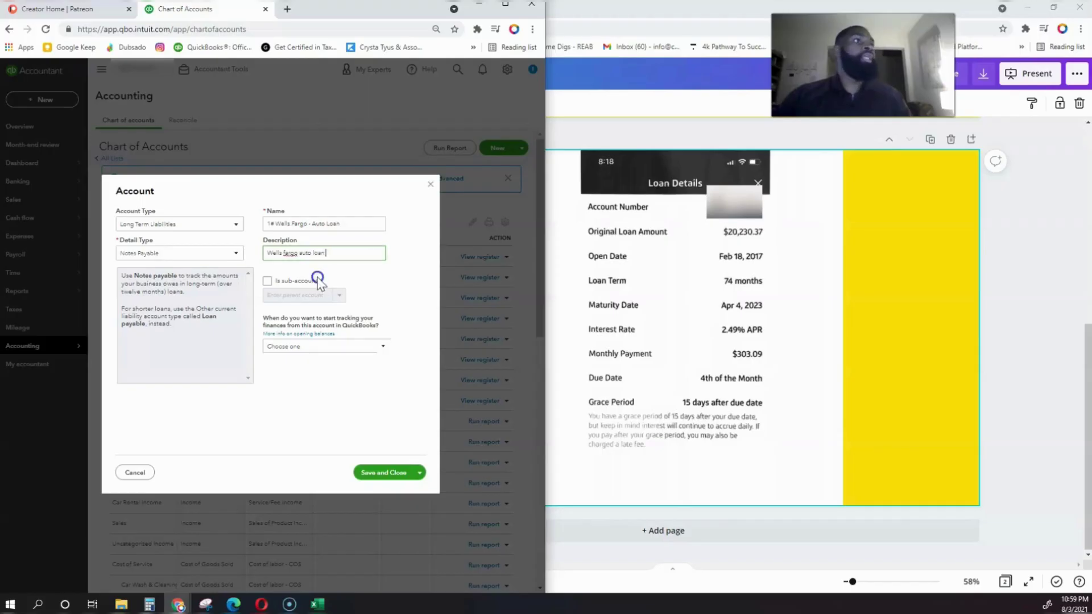
Make the account a sub-account with Auto Loans as its parent.
left_click(277, 282)
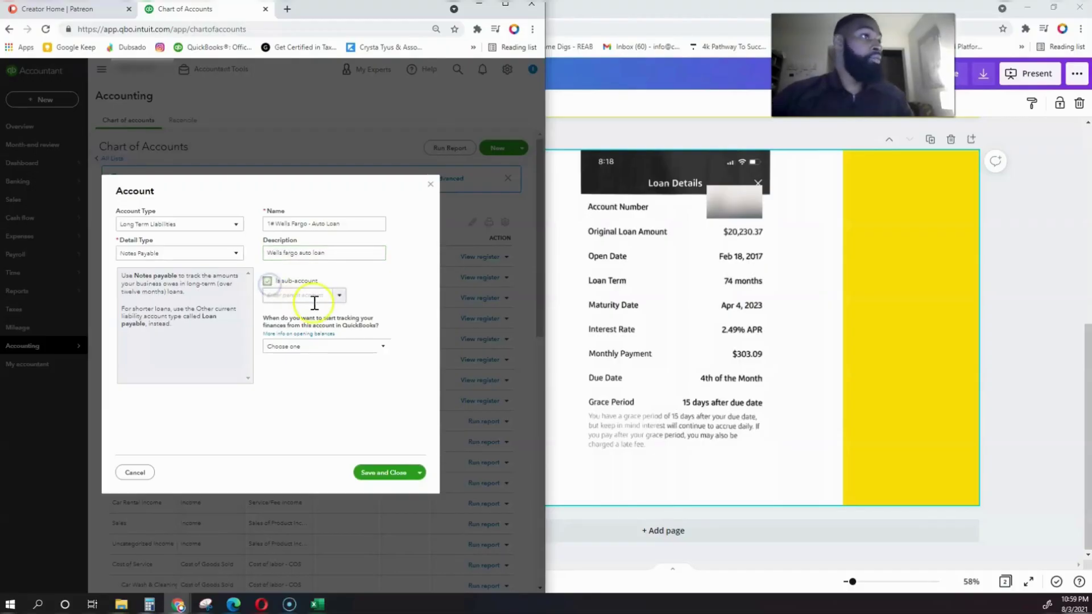
left_click(336, 295)
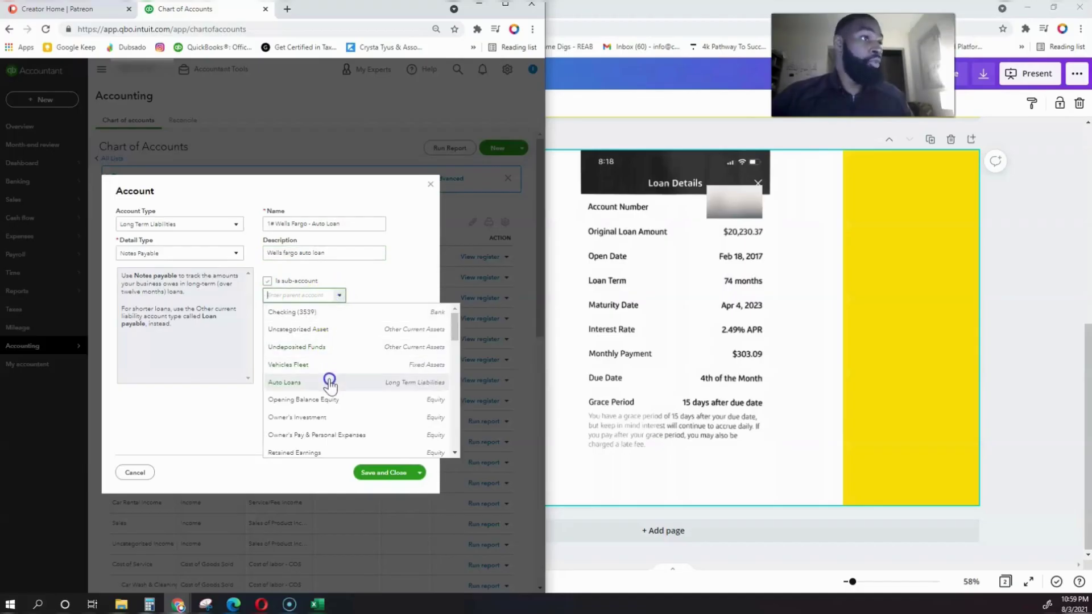
left_click(330, 382)
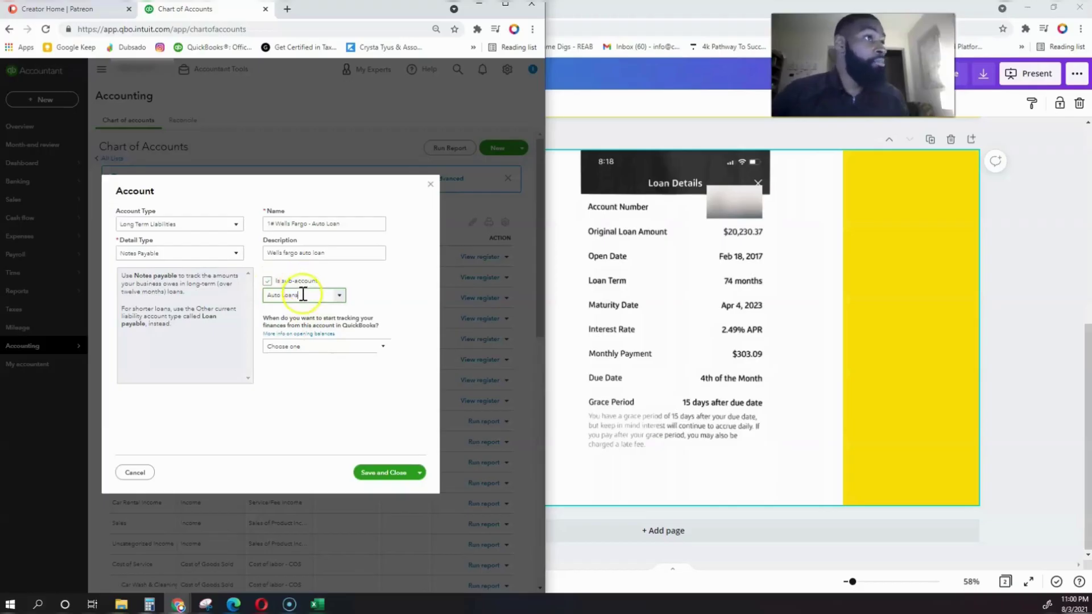
left_click(383, 348)
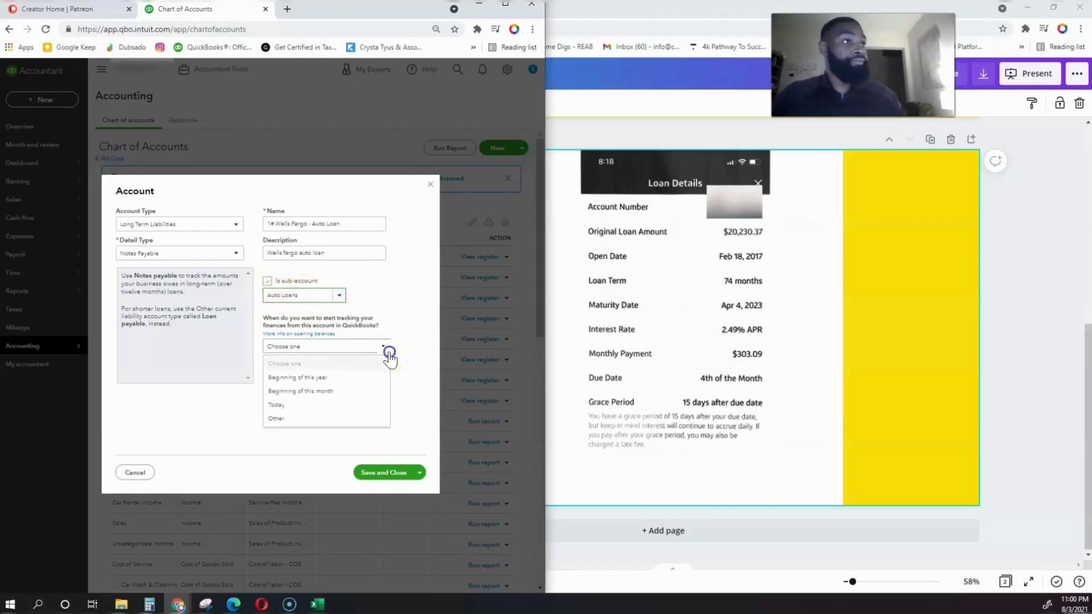
Choose a custom tracking start date of 02/18/2021, checking it against the loan details.
left_click(330, 419)
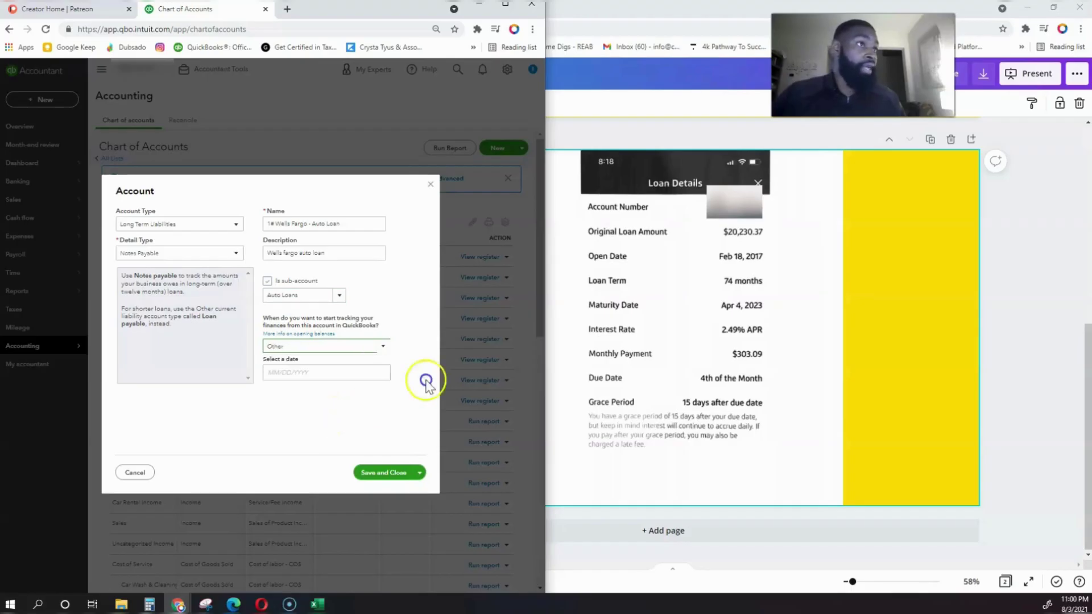
left_click(765, 262)
key("alt+Tab")
left_click(326, 374)
left_click(326, 374)
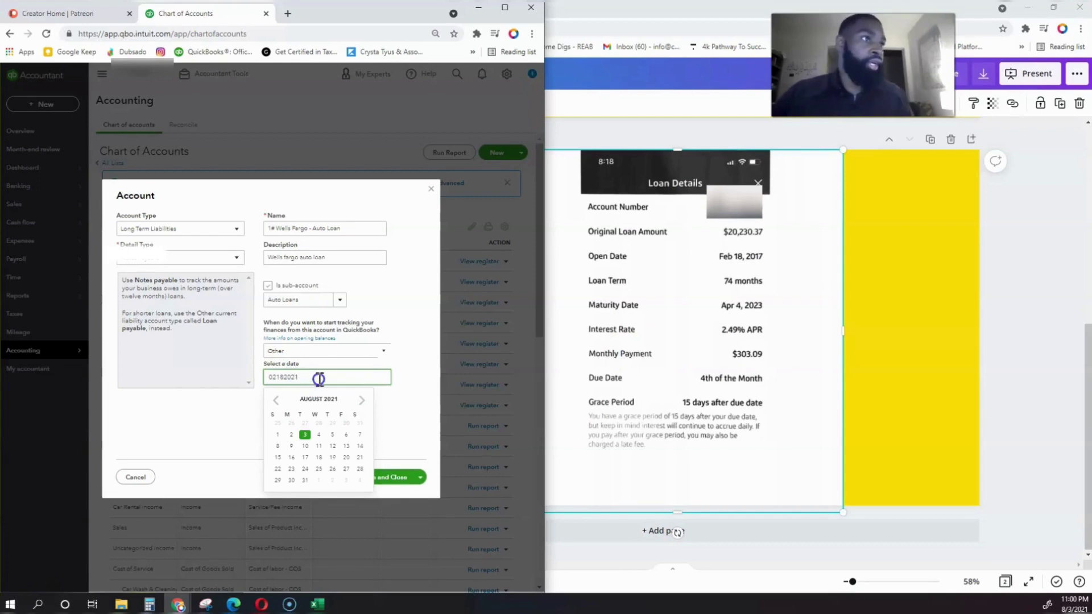
left_click(397, 407)
left_click(282, 380)
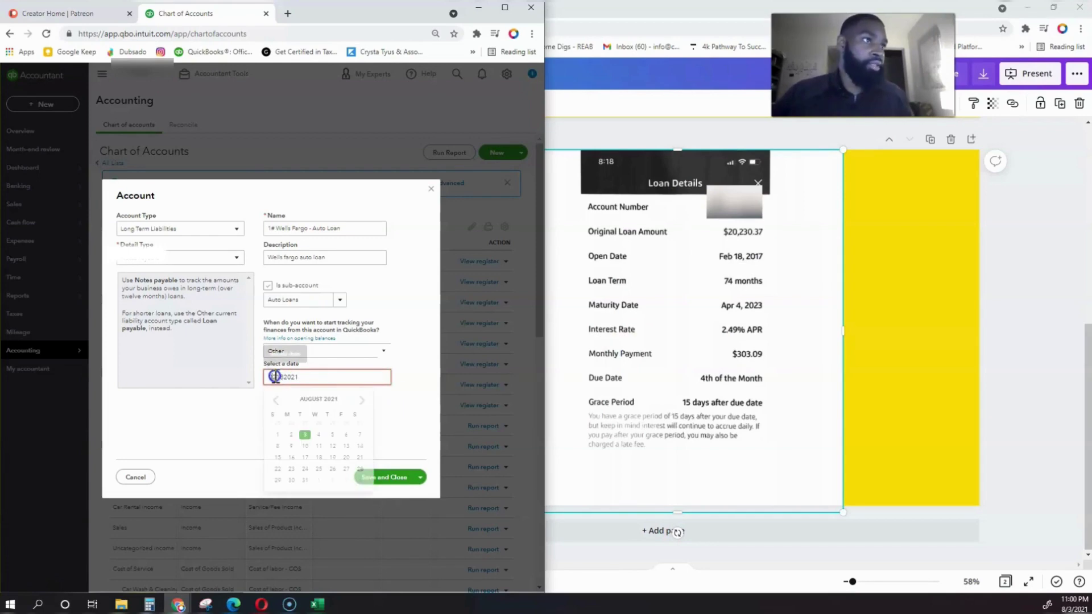
left_click(288, 378)
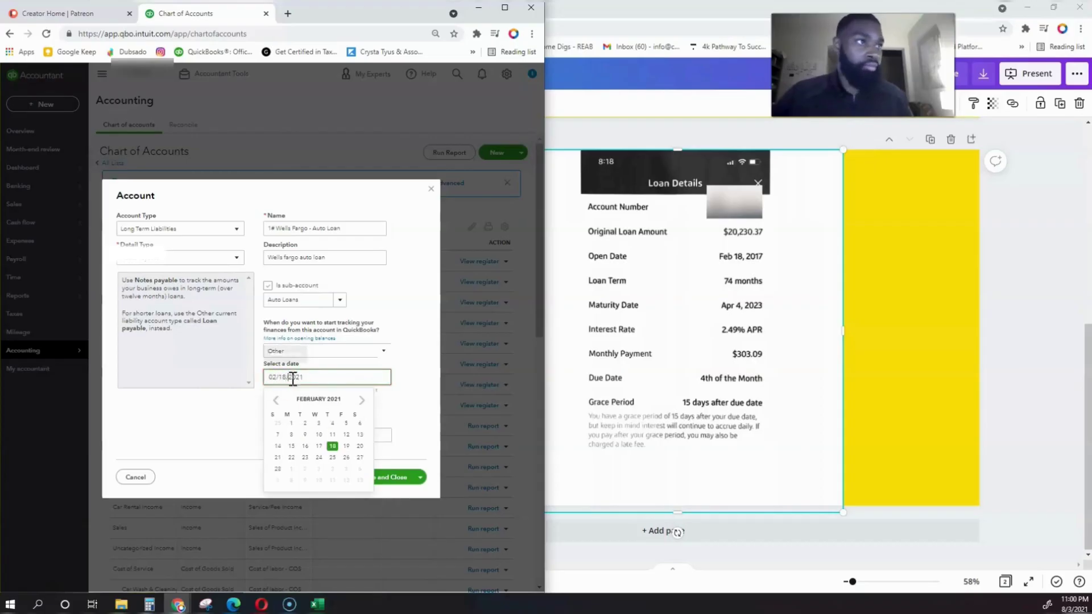
left_click(374, 428)
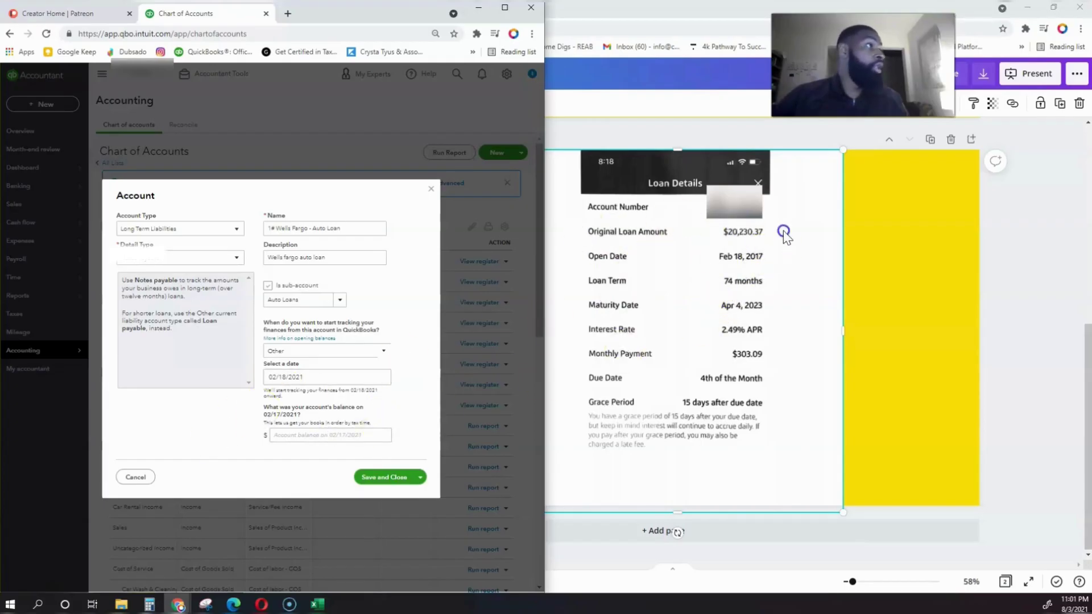
Enter 20230.37 as the account's opening balance.
left_click(298, 436)
type("20230.3")
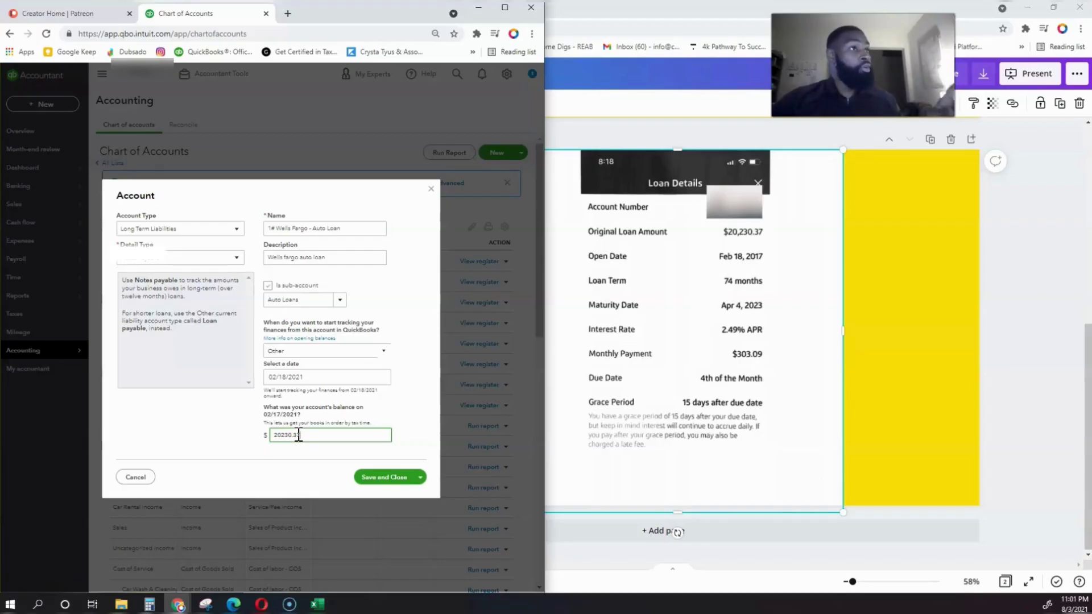
type("7")
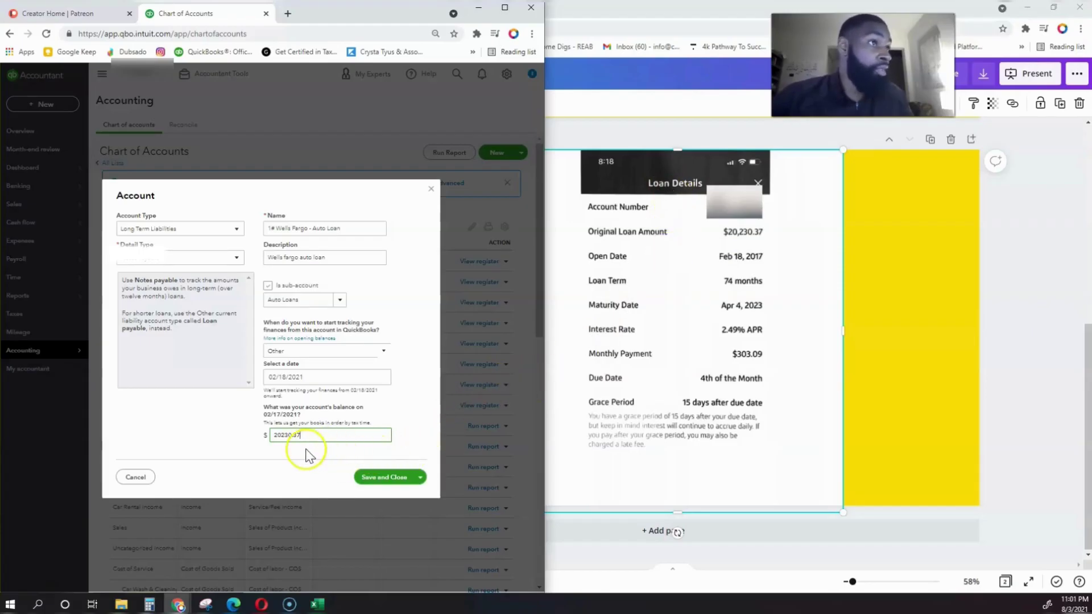
Save the new loan sub-account and maximize the browser window.
left_click(368, 478)
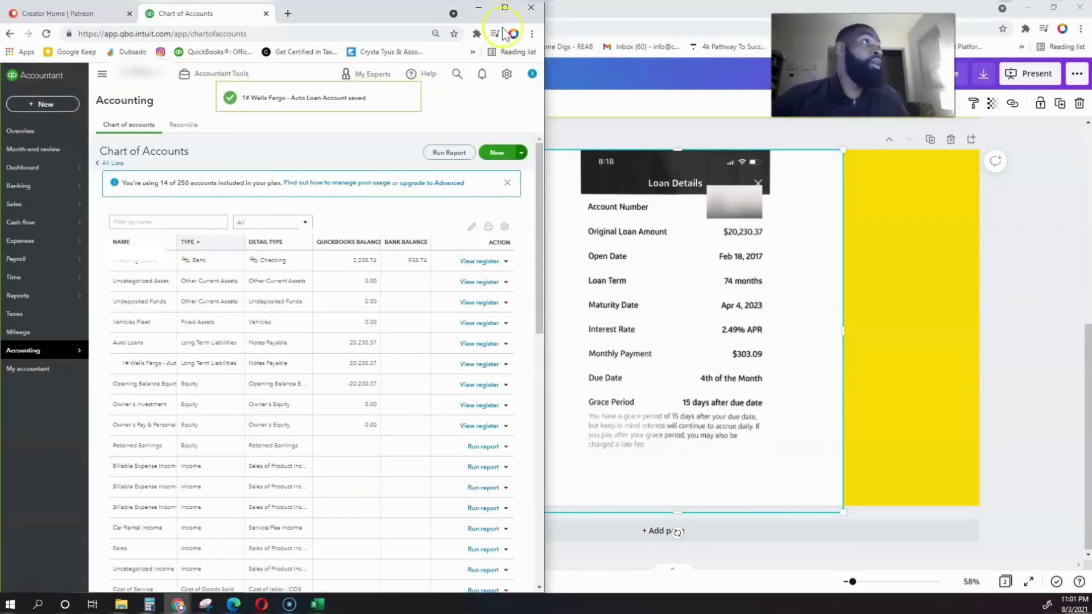
left_click(504, 8)
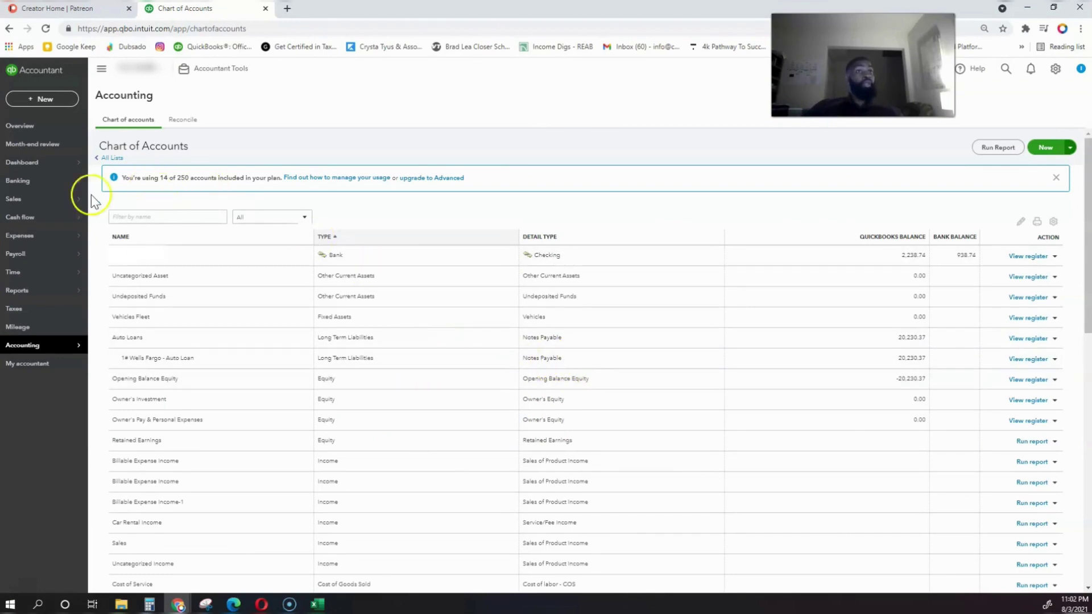
Go to the Banking page to see the $1,000.00 and $300.00 transactions for review.
left_click(52, 180)
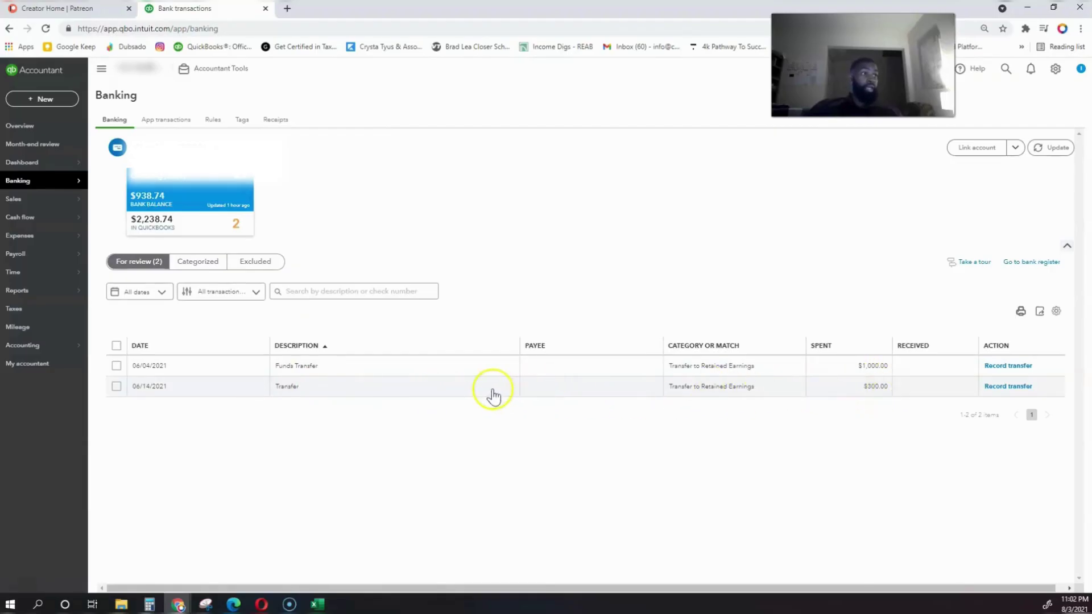
Categorize the 06/14/2021 $300 Transfer as Auto Loans:1# Wells Fargo - Auto Loan instead of Retained Earnings.
left_click(468, 386)
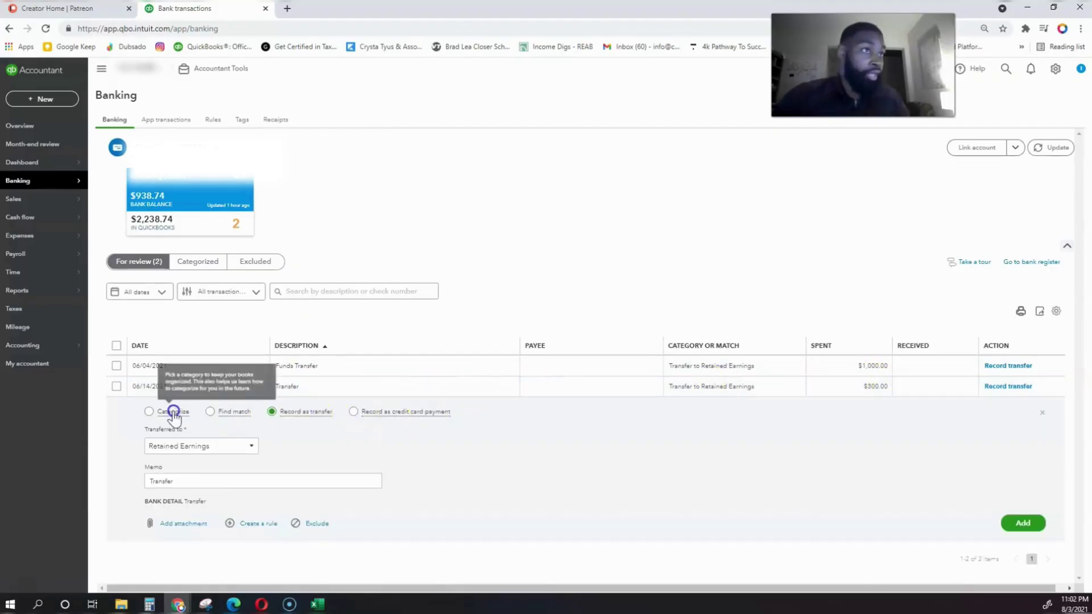
left_click(174, 413)
left_click(302, 449)
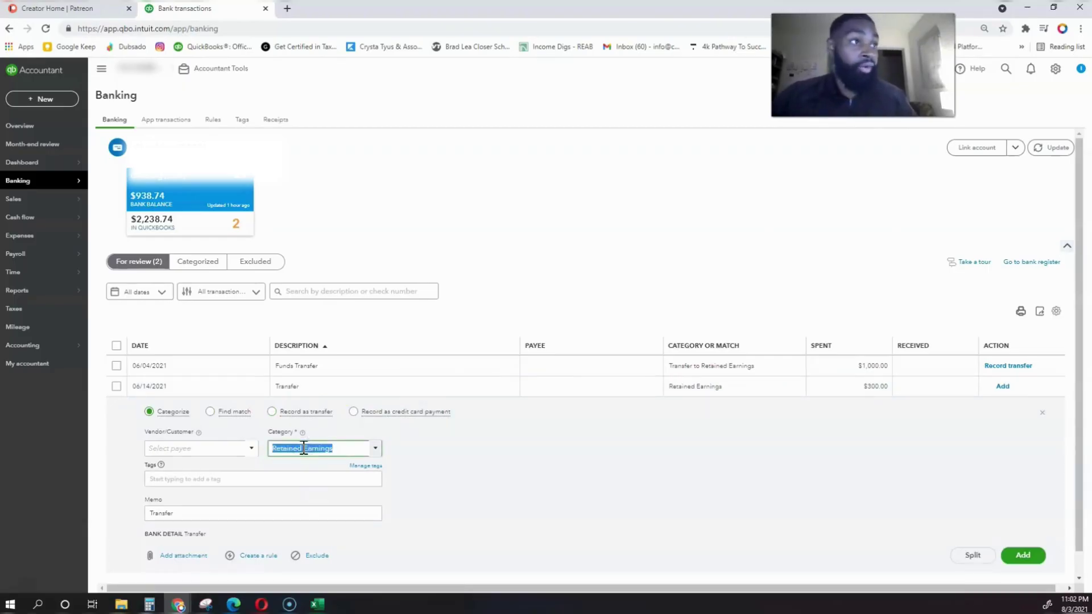
type("auto")
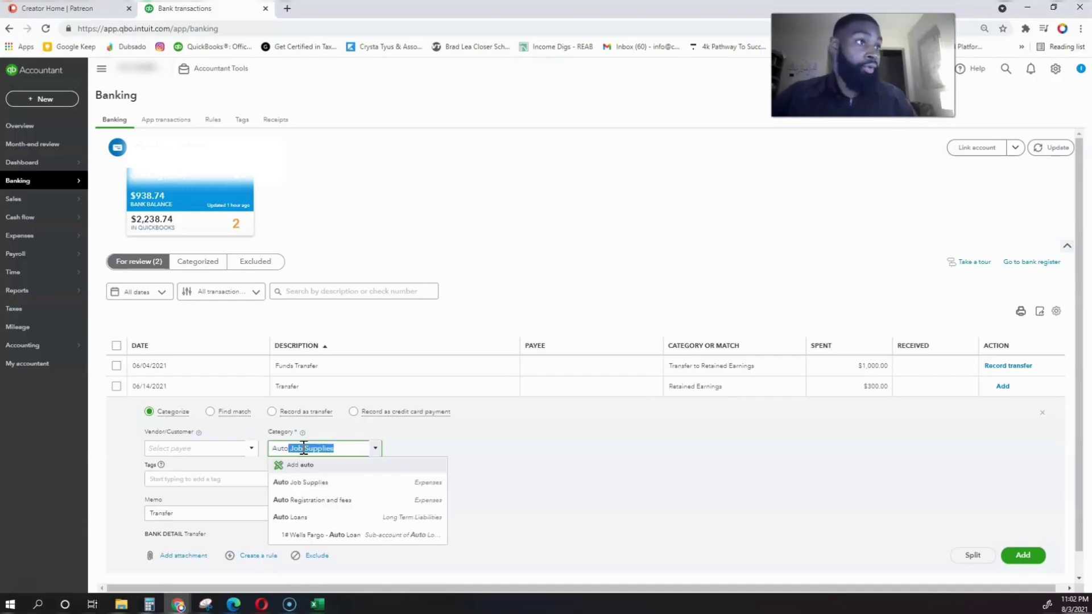
left_click(333, 535)
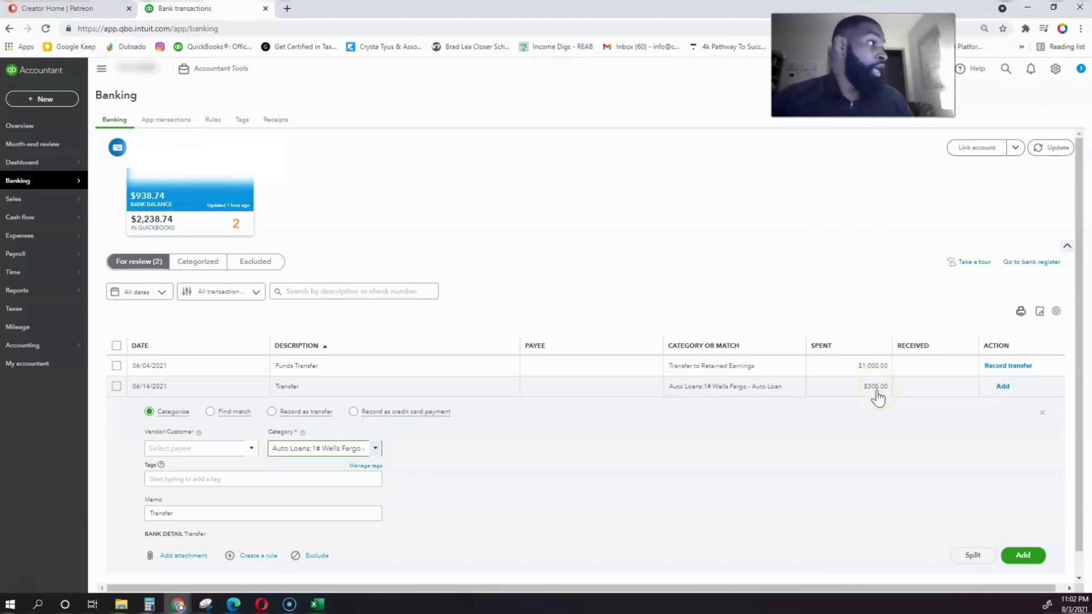
triple_click(300, 446)
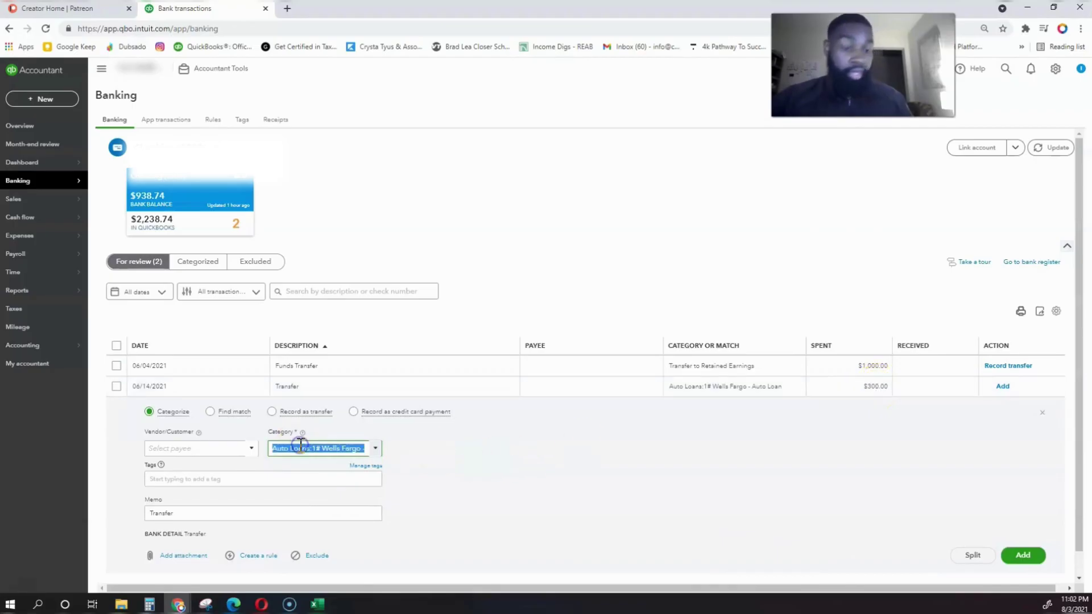
type("Car note")
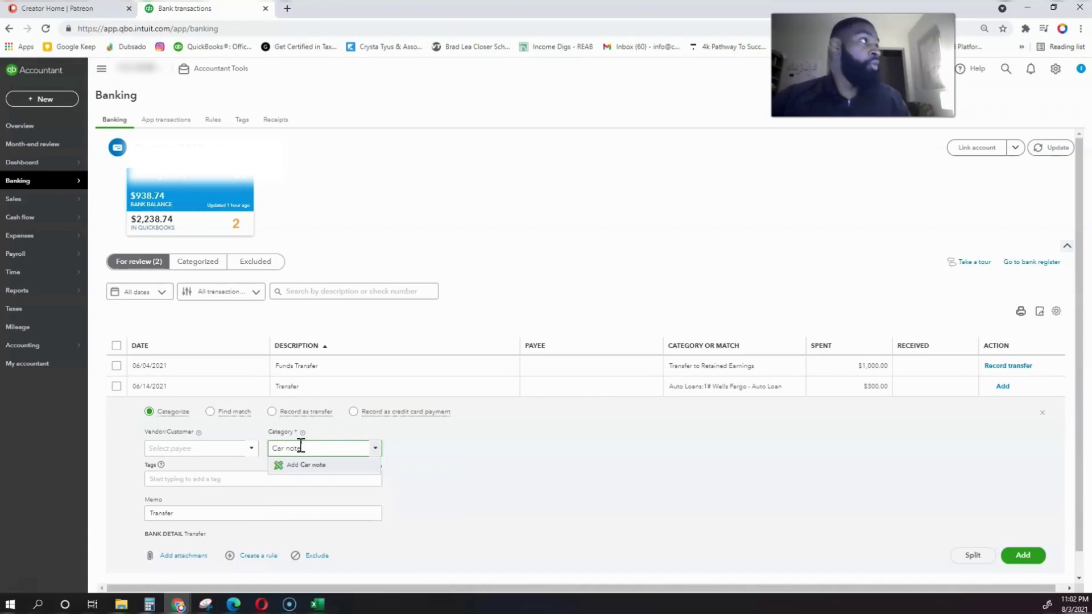
key("BackSpace")
key("BackSpace")
type("Auto Job Supplies")
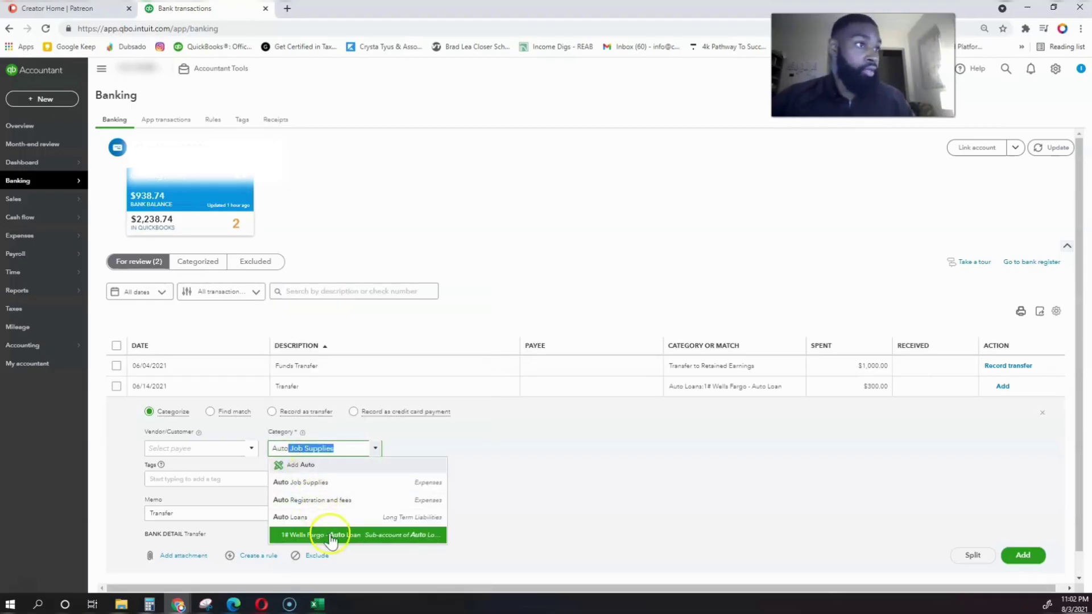
left_click(330, 535)
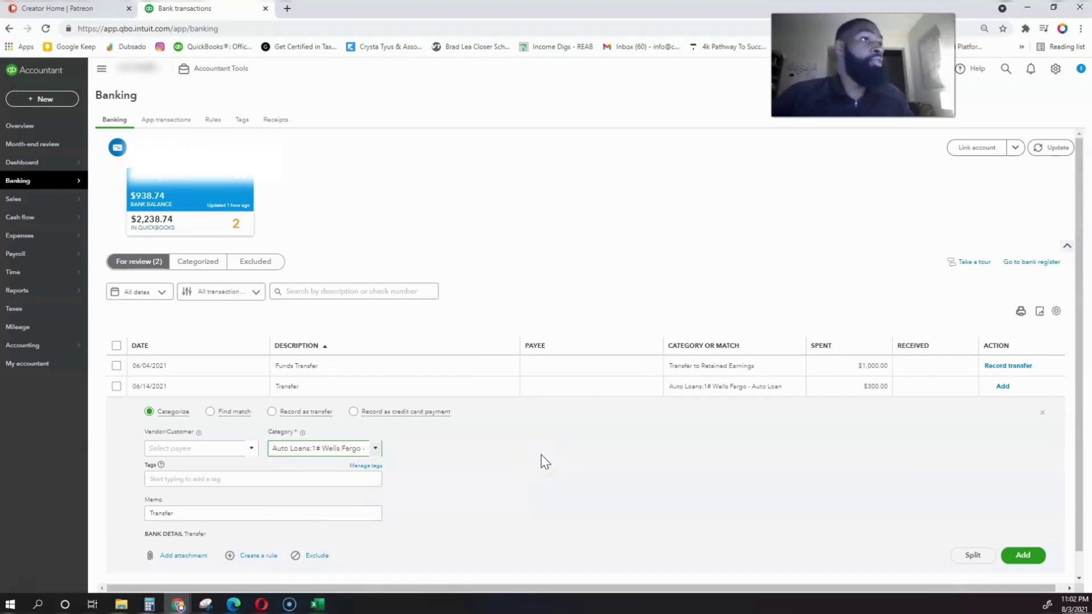
left_click(1042, 413)
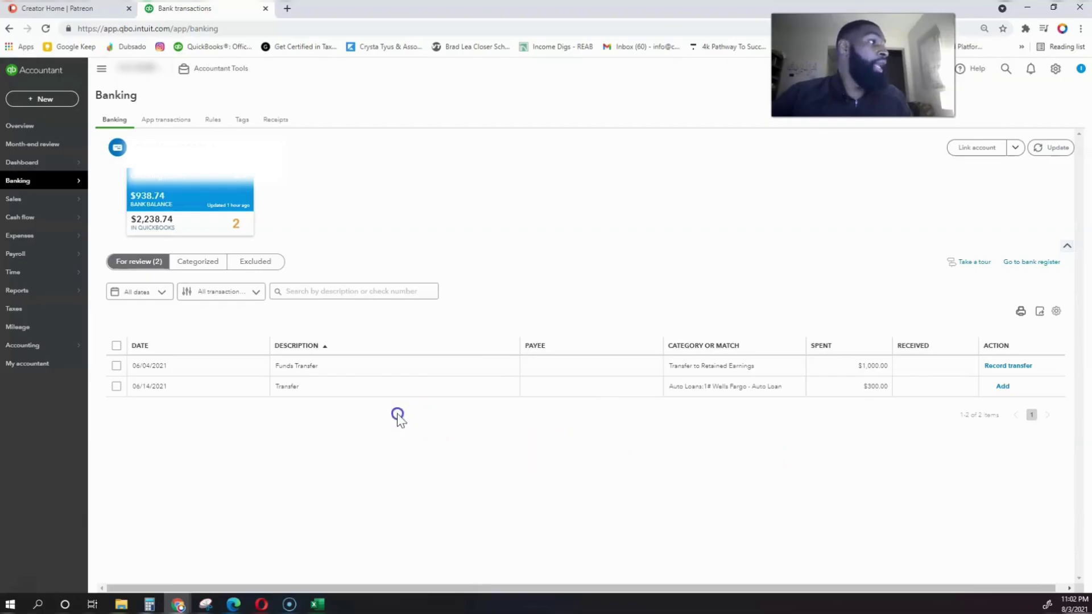
left_click(757, 386)
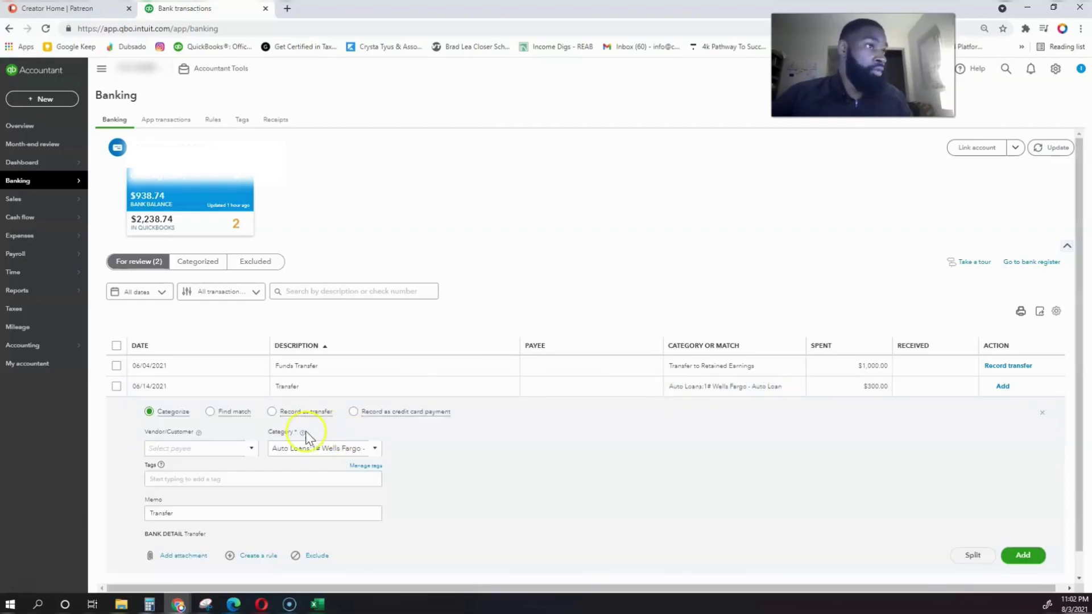